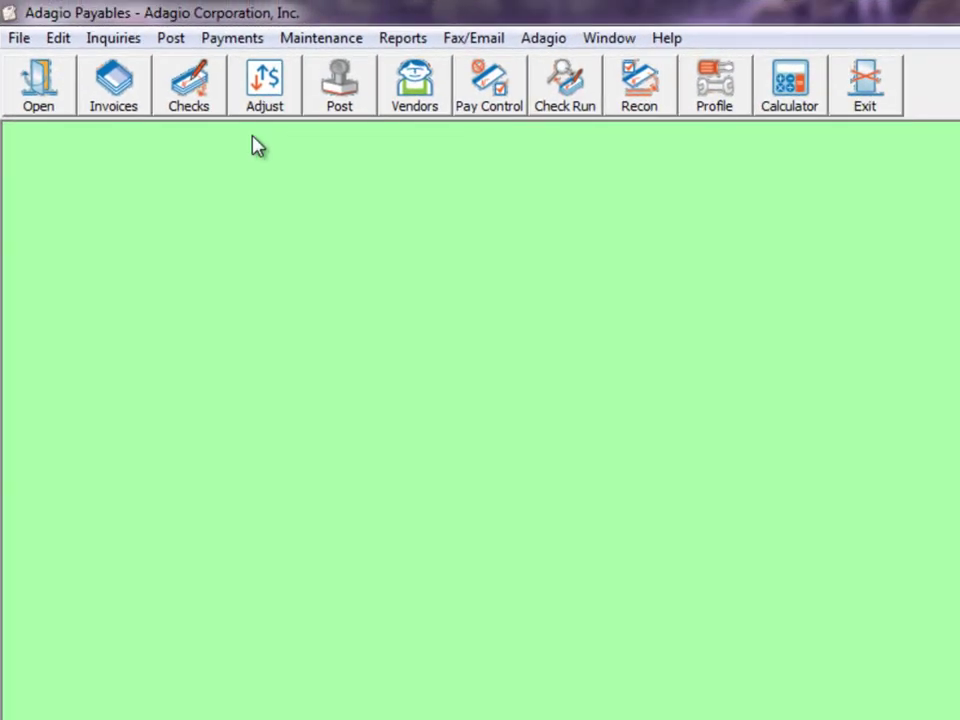
Create a new manual check batch for bank 1, SIGNET BANK, keeping the default description.
{"action": "left_click", "coordinate": [232, 42]}
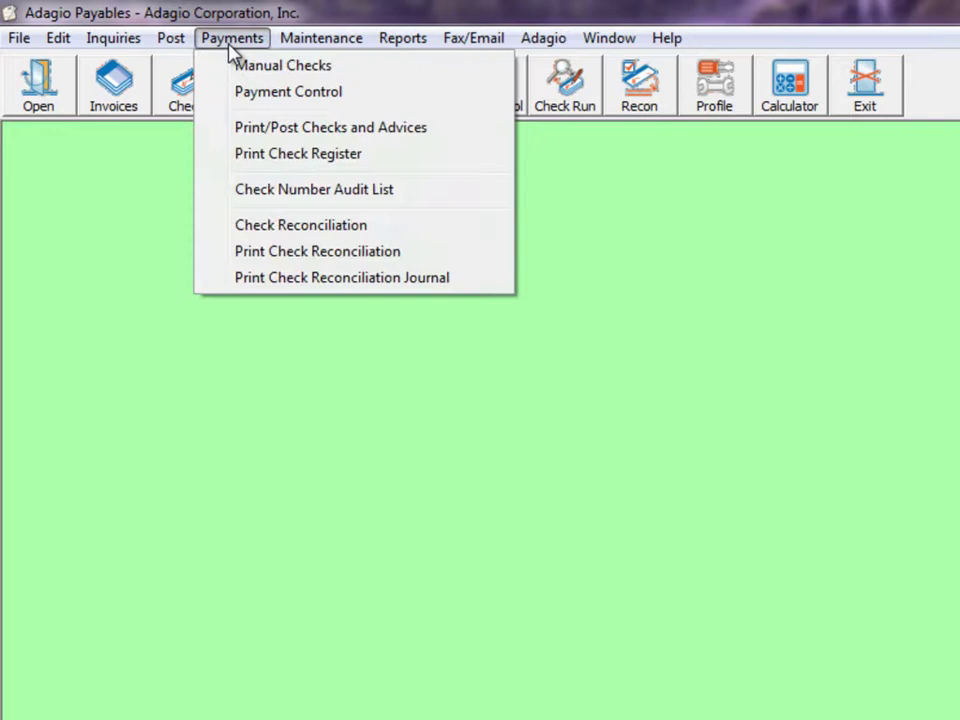
{"action": "key", "text": "Escape"}
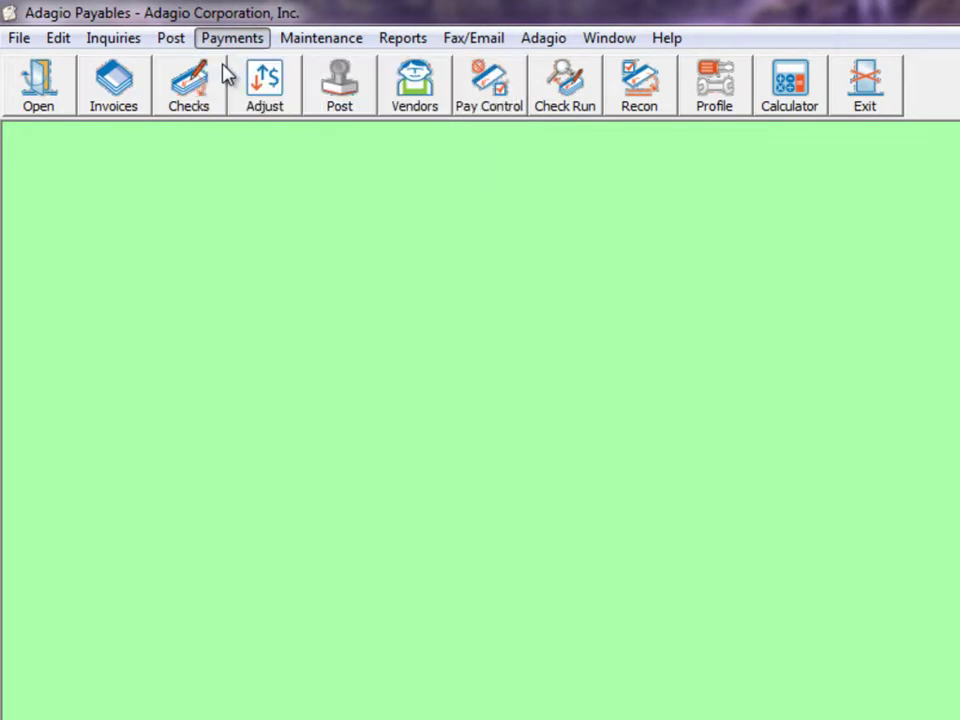
{"action": "left_click", "coordinate": [219, 88]}
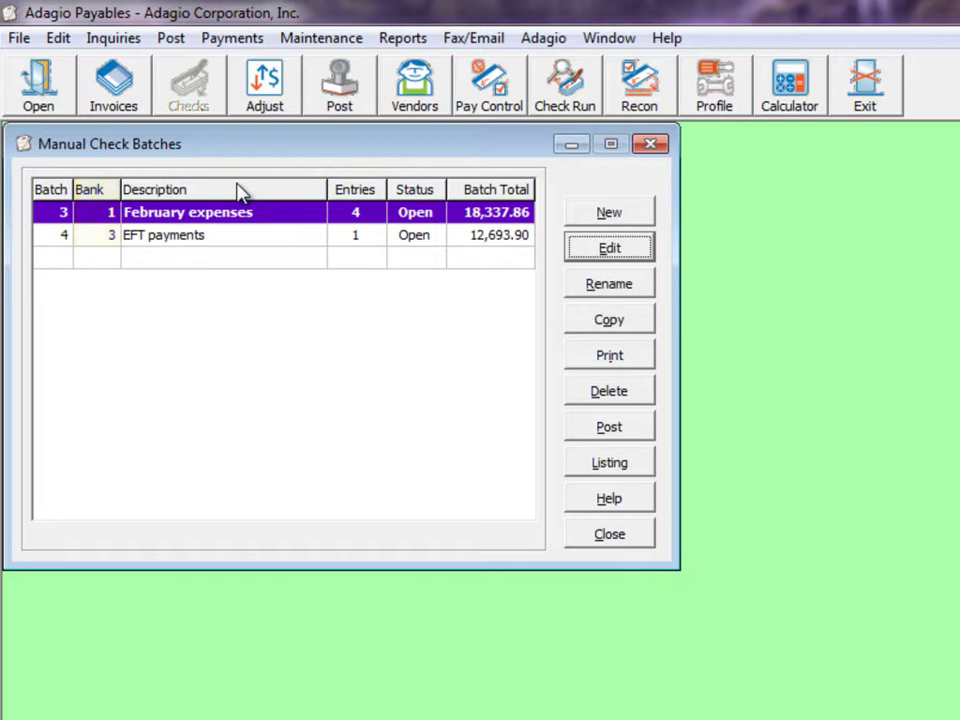
{"action": "left_click", "coordinate": [590, 222]}
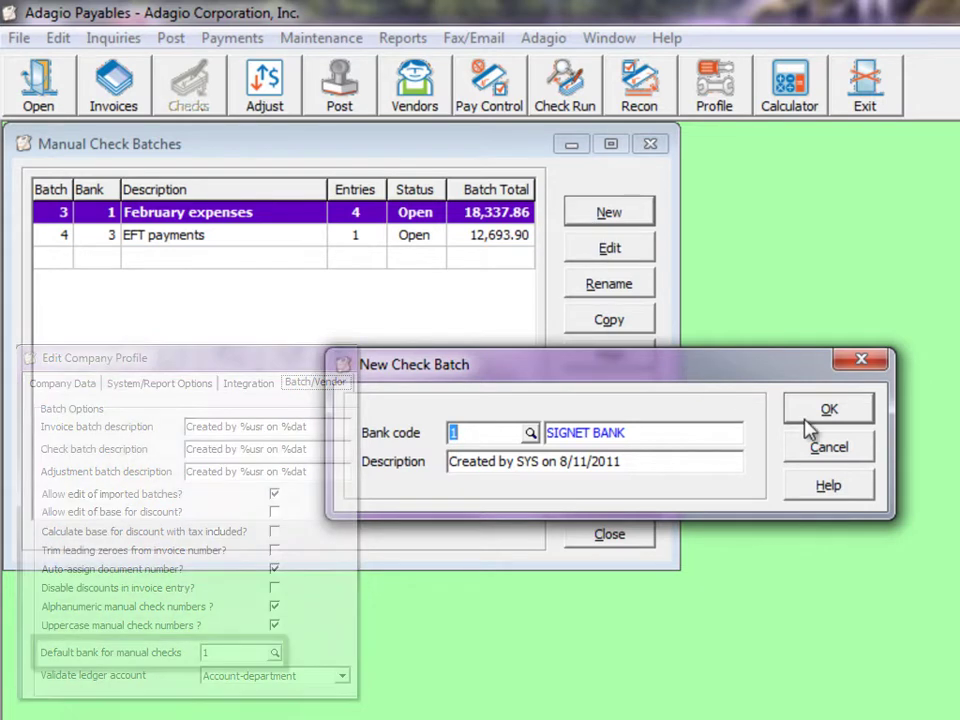
{"action": "left_click", "coordinate": [808, 422]}
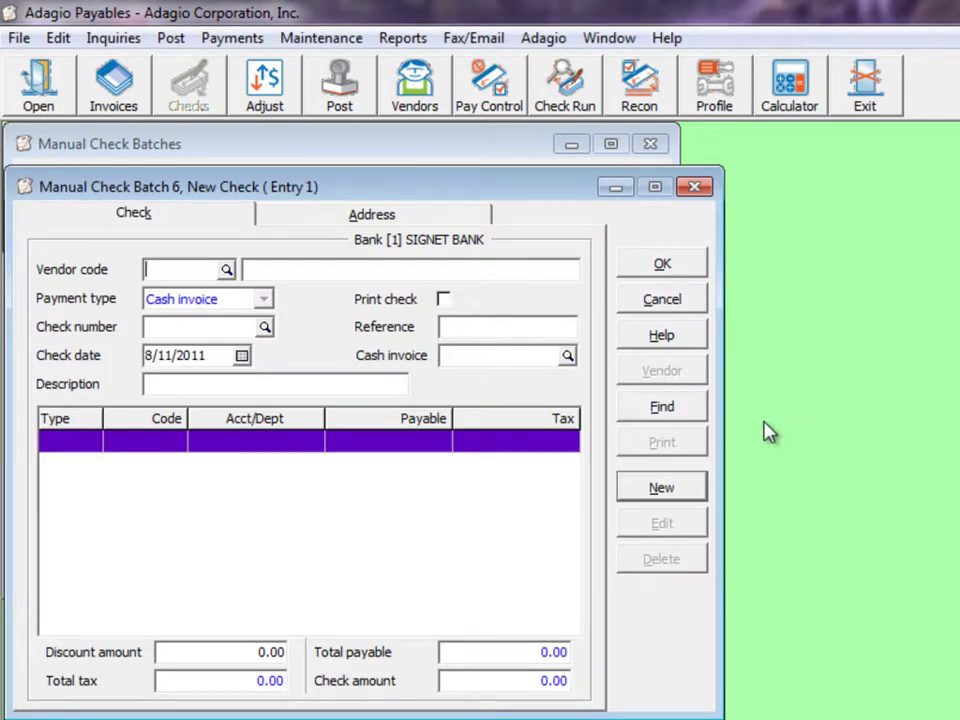
Choose vendor ATL01 for the new check and review the payment details of invoice IN:20080107 without applying a payment.
{"action": "left_click", "coordinate": [229, 271]}
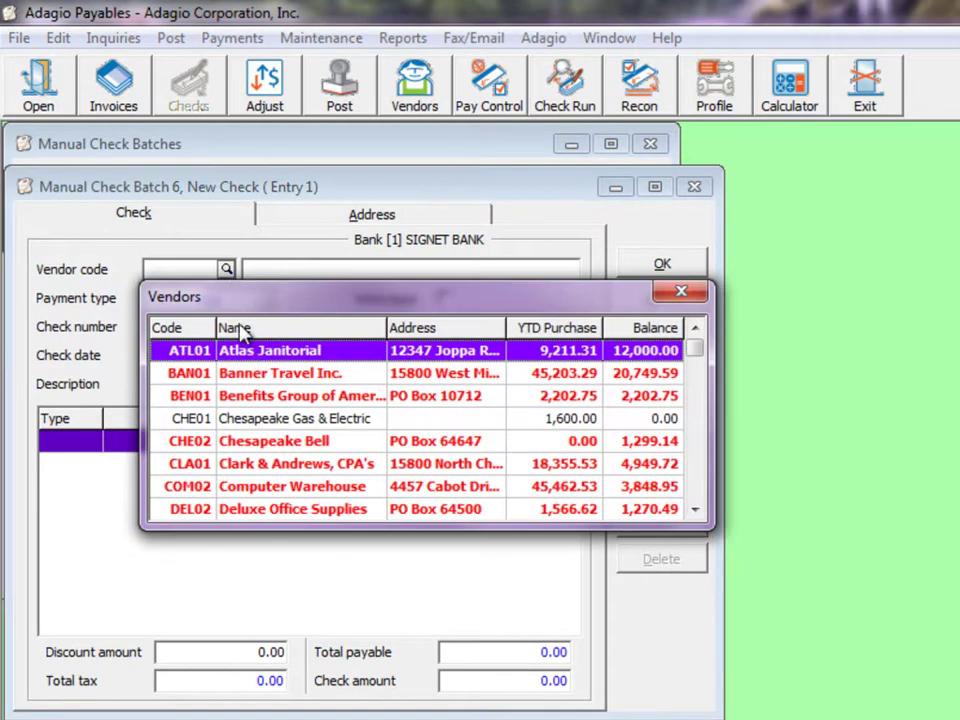
{"action": "double_click", "coordinate": [252, 356]}
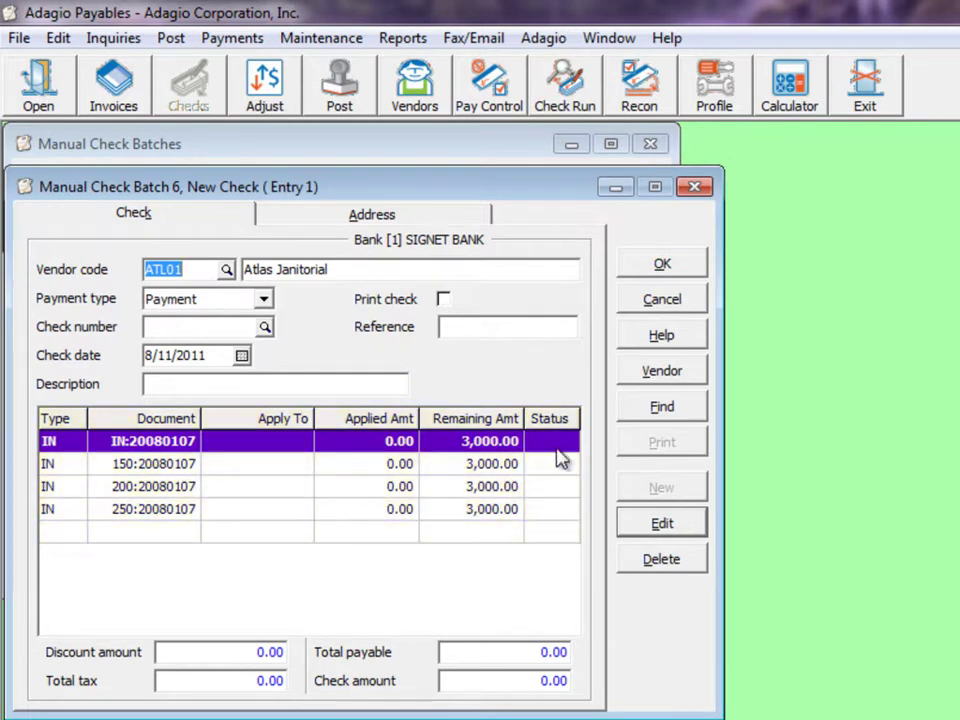
{"action": "left_click", "coordinate": [660, 523]}
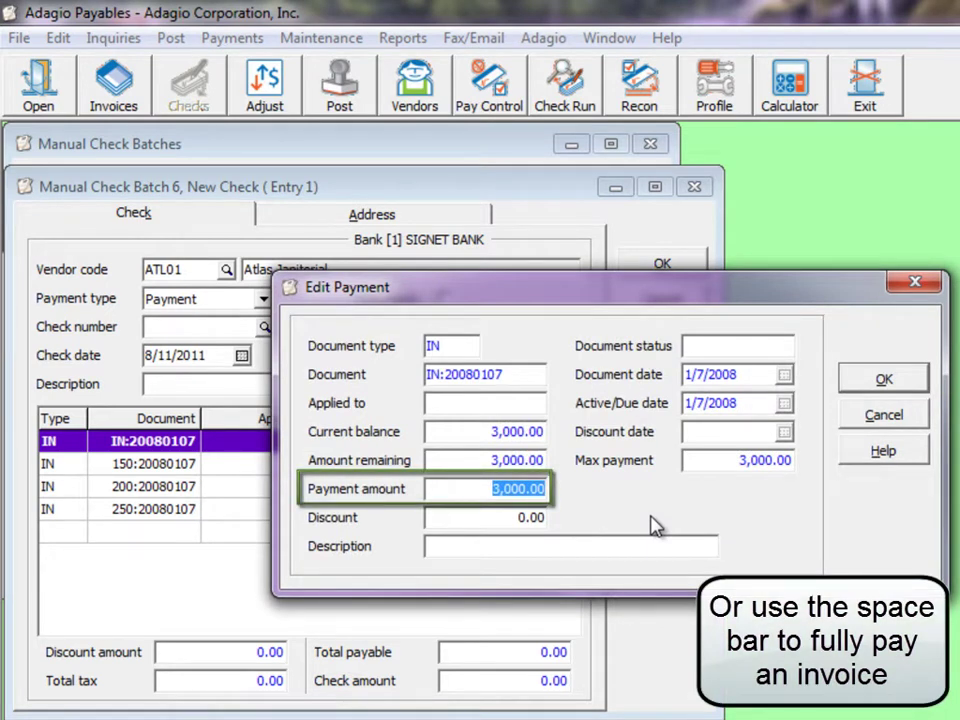
{"action": "left_click", "coordinate": [852, 422]}
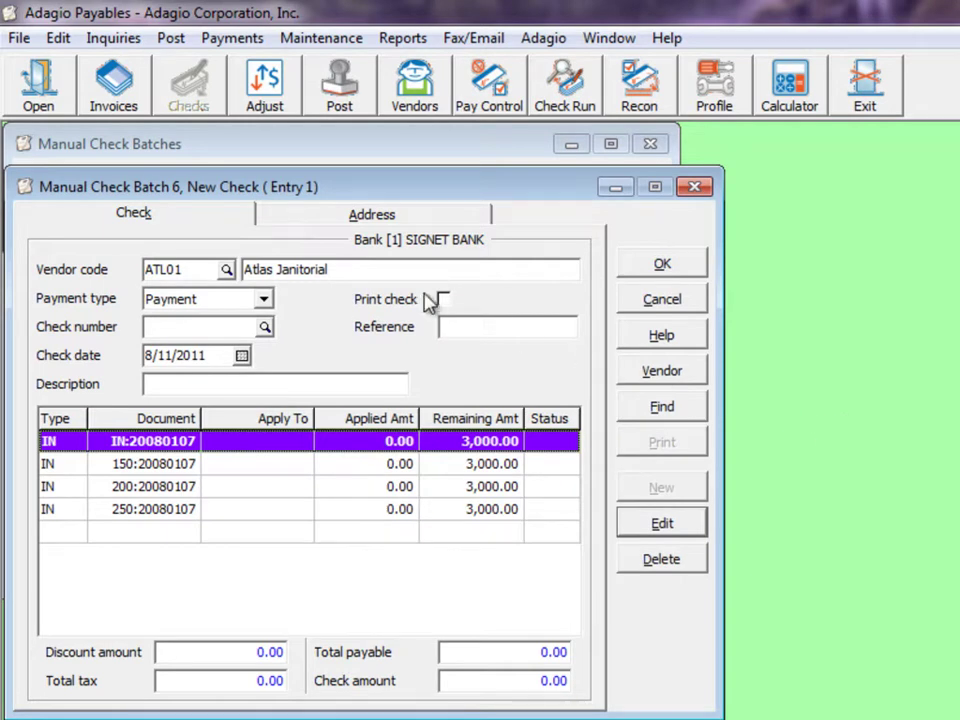
Try the Prepayment payment type on the Atlas Janitorial check and view its prepayment entry fields without saving.
{"action": "left_click", "coordinate": [264, 300]}
{"action": "left_click", "coordinate": [260, 352]}
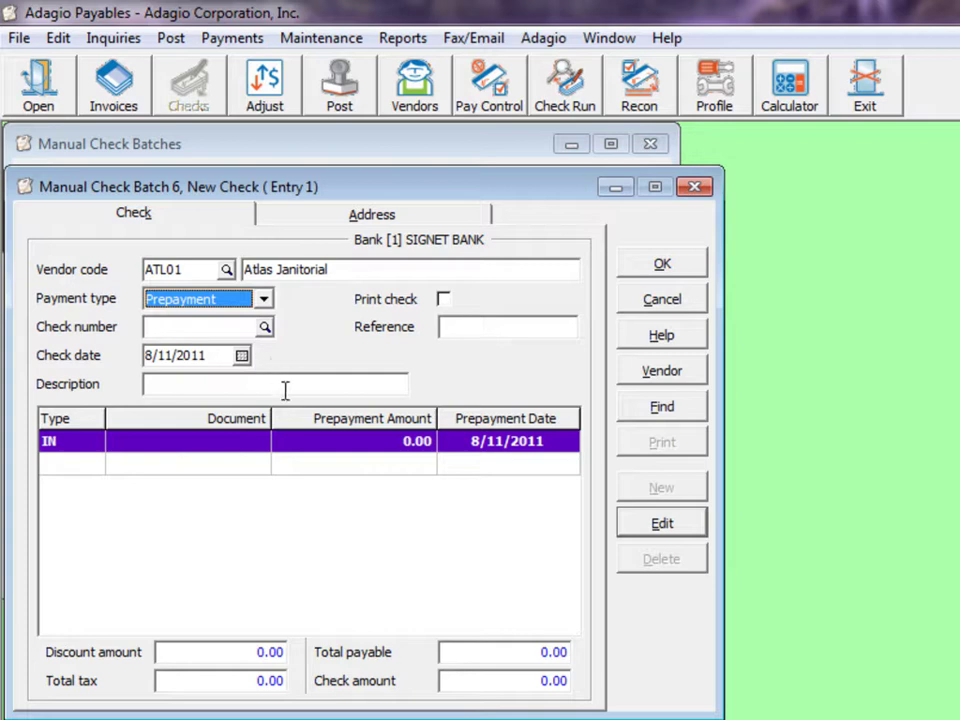
{"action": "double_click", "coordinate": [306, 456]}
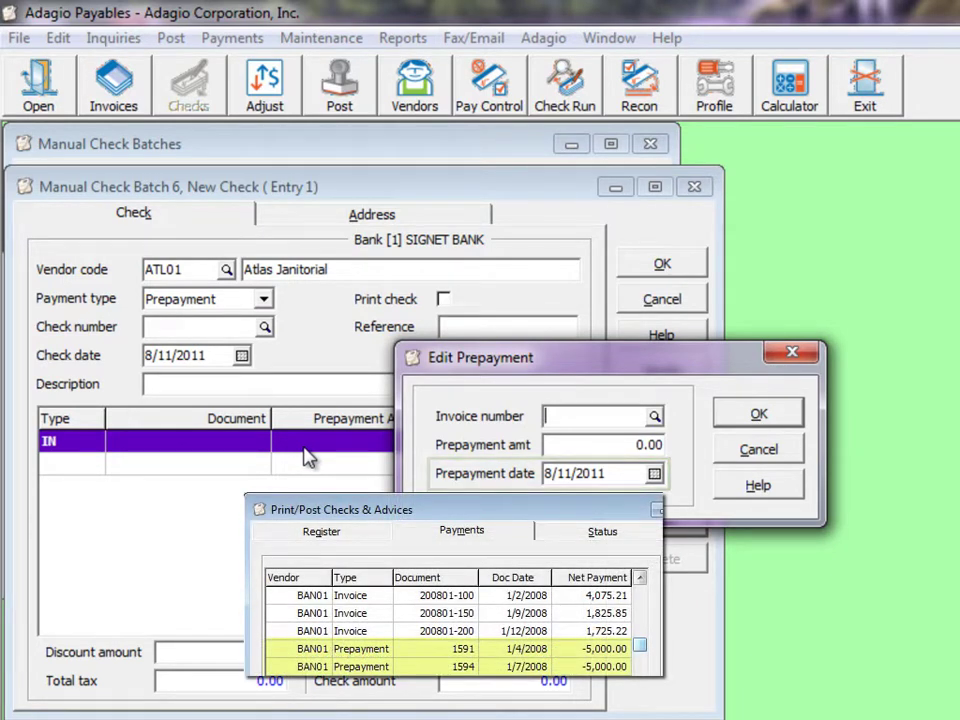
{"action": "left_click", "coordinate": [735, 455]}
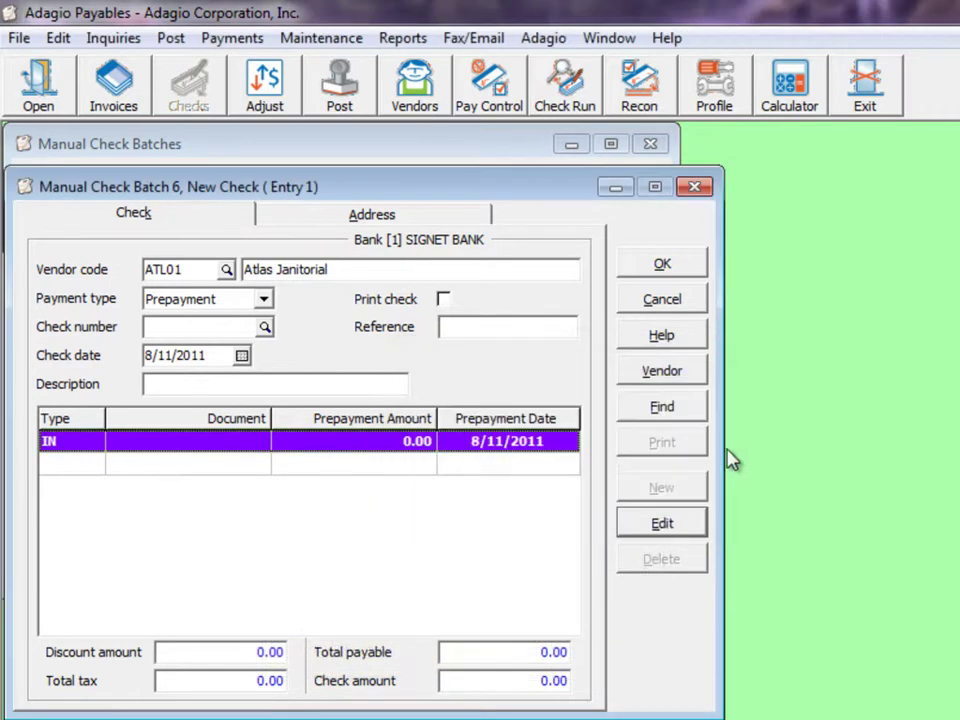
Set the check's payment type to Cash invoice and look at the new invoice detail fields without adding a line.
{"action": "left_click", "coordinate": [264, 304]}
{"action": "left_click", "coordinate": [250, 321]}
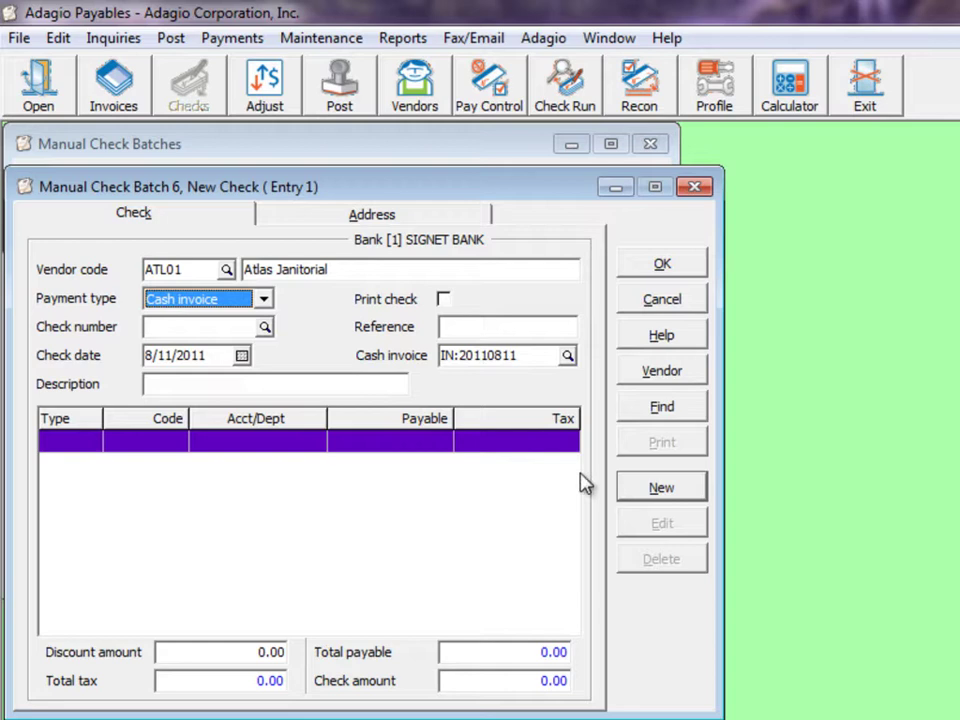
{"action": "left_click", "coordinate": [658, 488]}
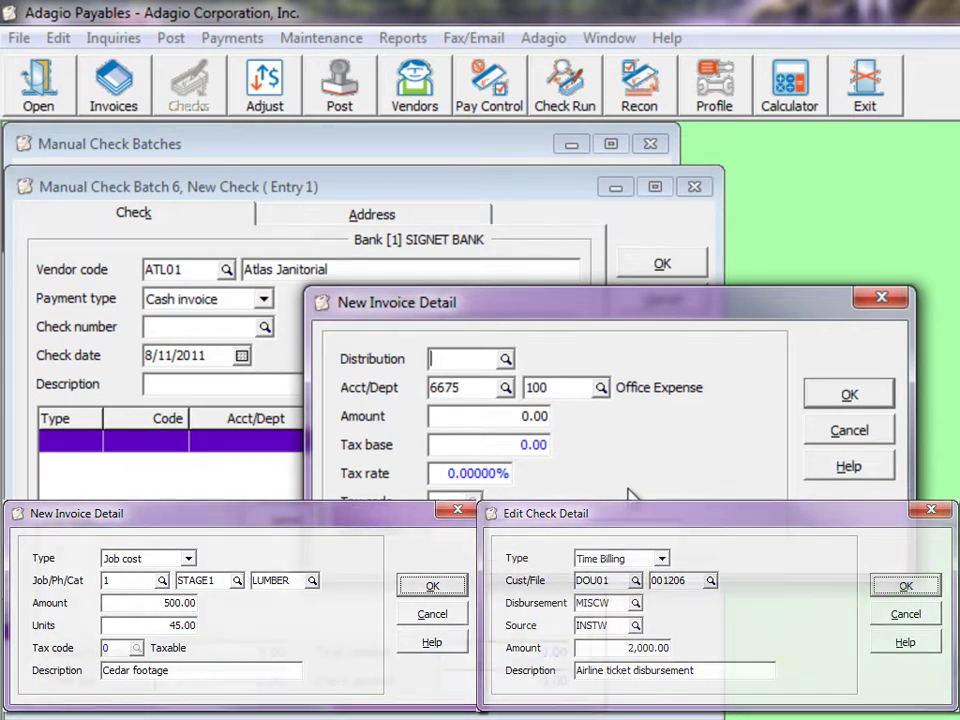
{"action": "left_click", "coordinate": [822, 430]}
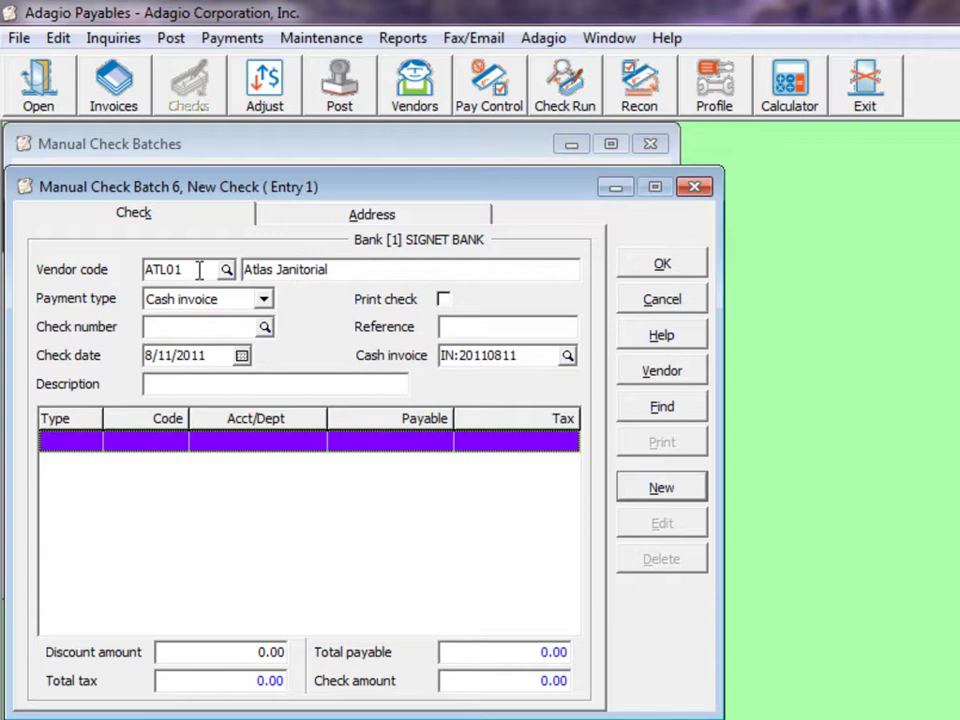
Clear the vendor code, enter Jane's Towing Company as the payee name and open the payee's address details.
{"action": "left_click_drag", "start_coordinate": [199, 270], "coordinate": [2, 276]}
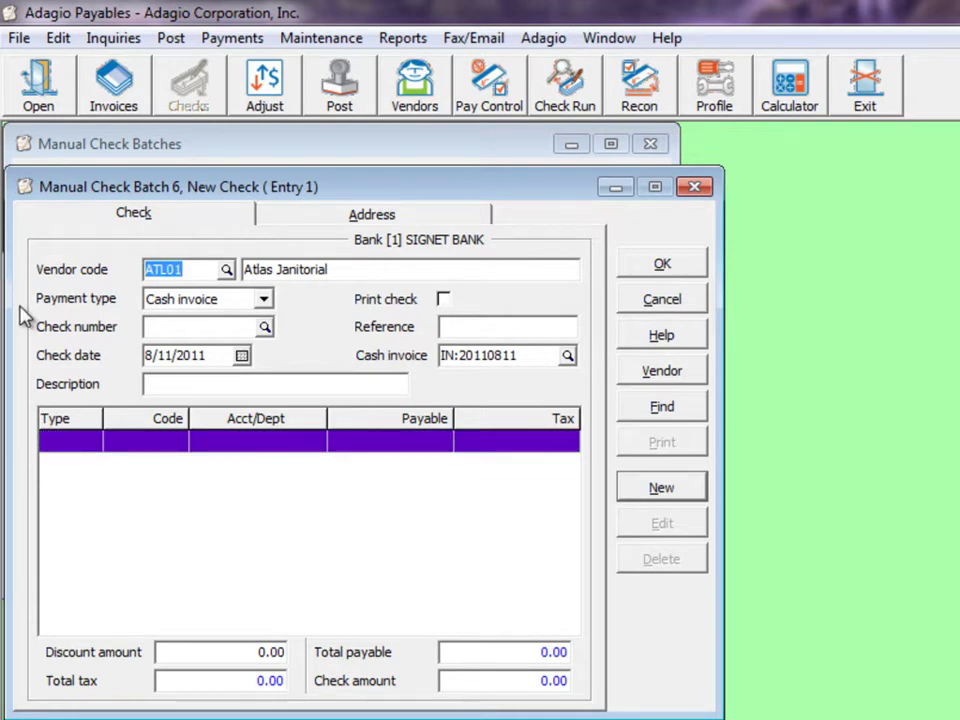
{"action": "key", "text": "Delete"}
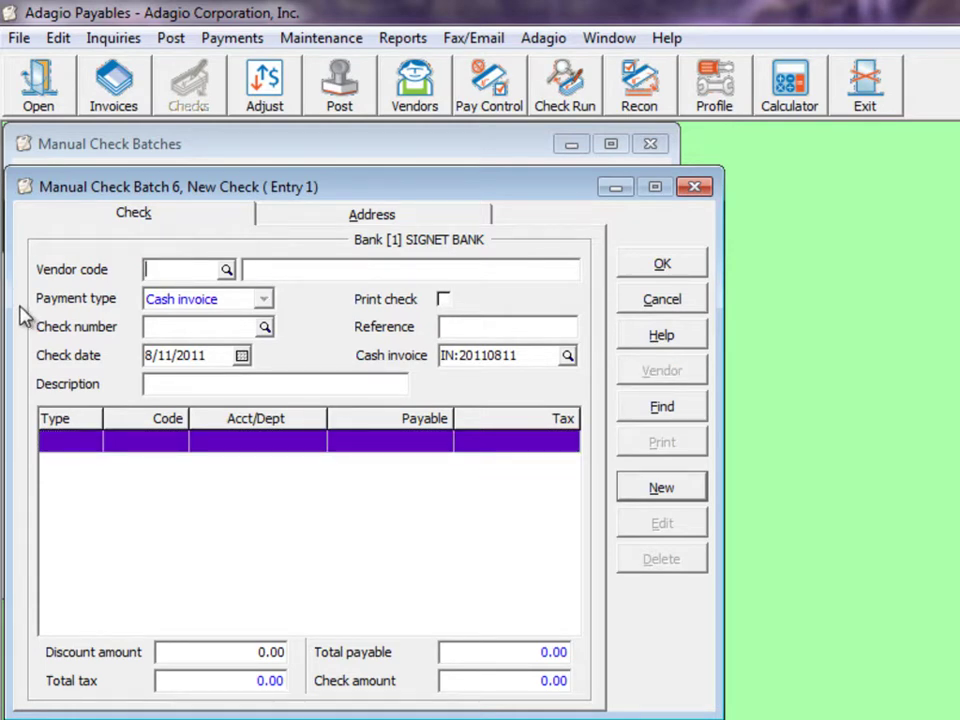
{"action": "key", "text": "Tab"}
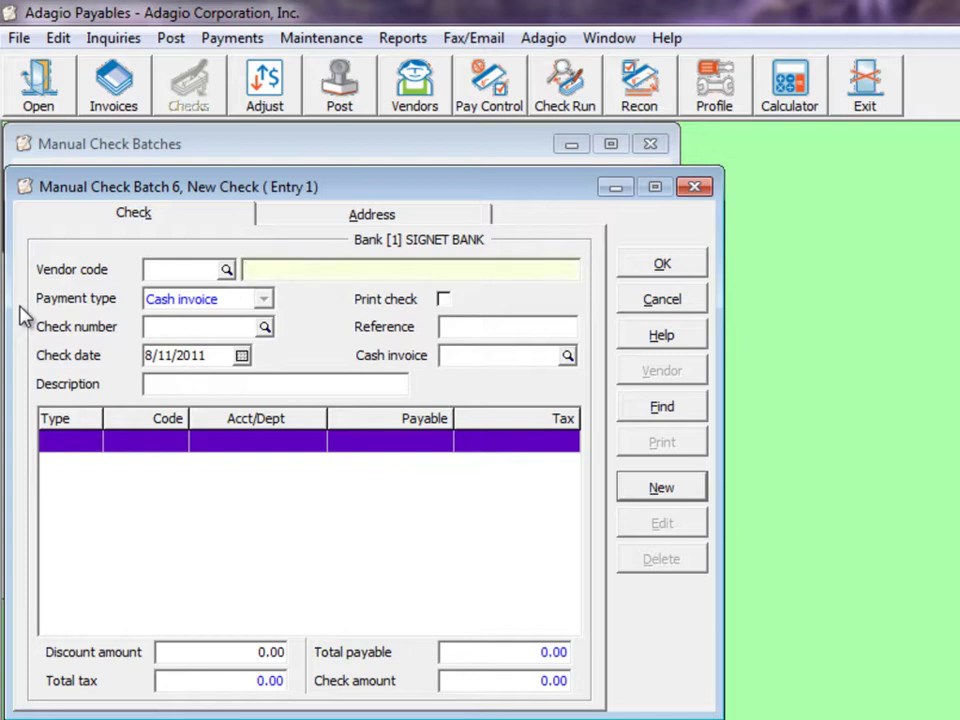
{"action": "type", "text": "Jane's Towing Company"}
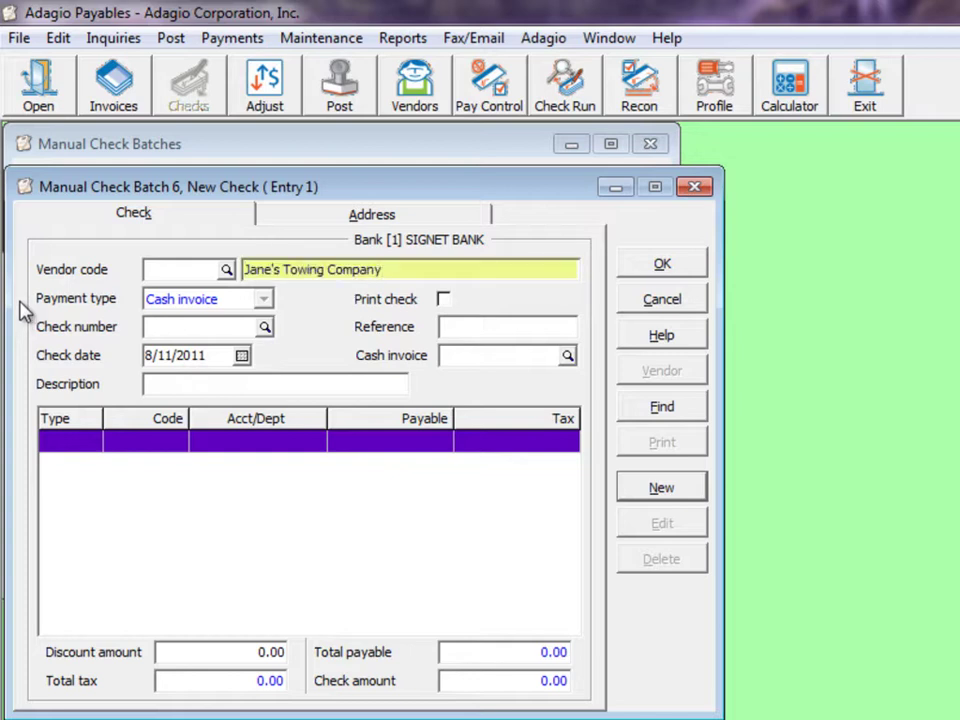
{"action": "left_click", "coordinate": [298, 218]}
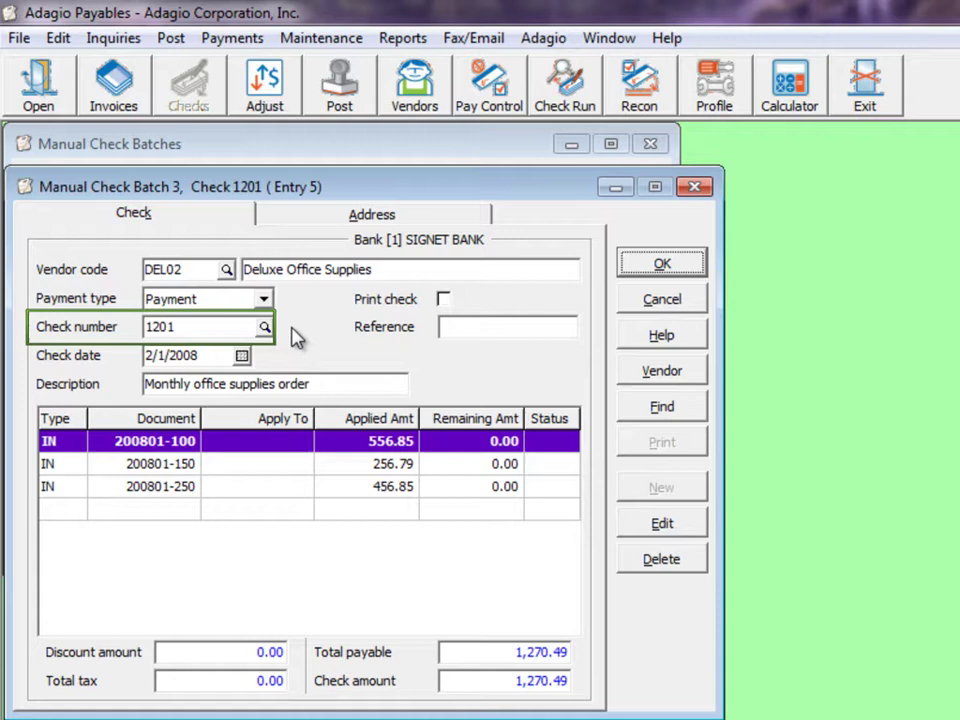
Change the Deluxe Office Supplies check number to 1201A, flag the check for printing instead and save the entry.
{"action": "left_click", "coordinate": [209, 330]}
{"action": "type", "text": "A"}
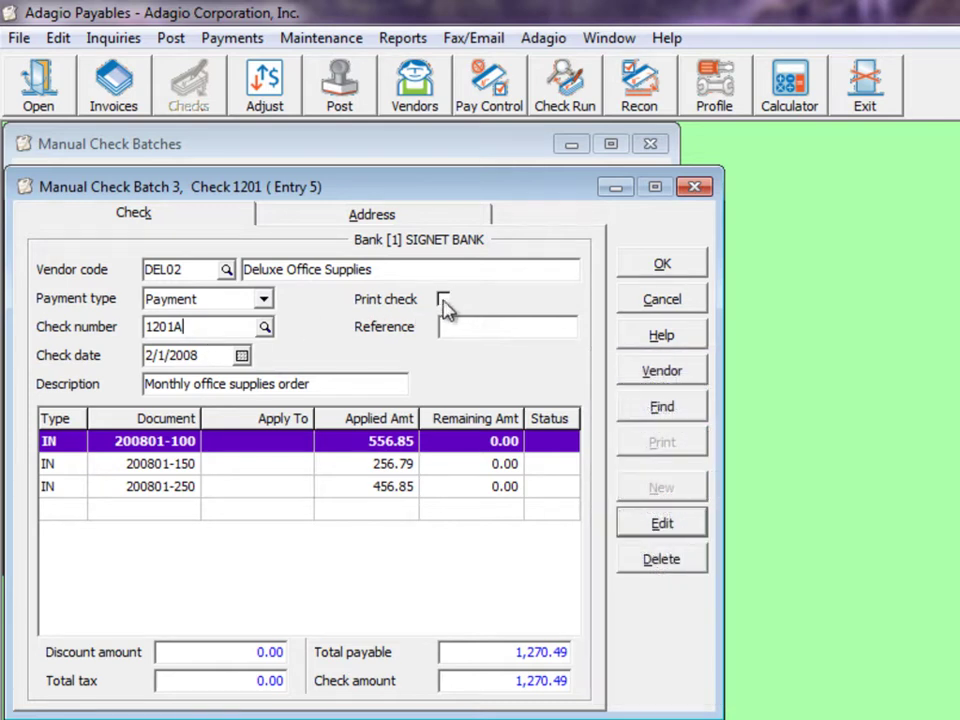
{"action": "left_click", "coordinate": [442, 301]}
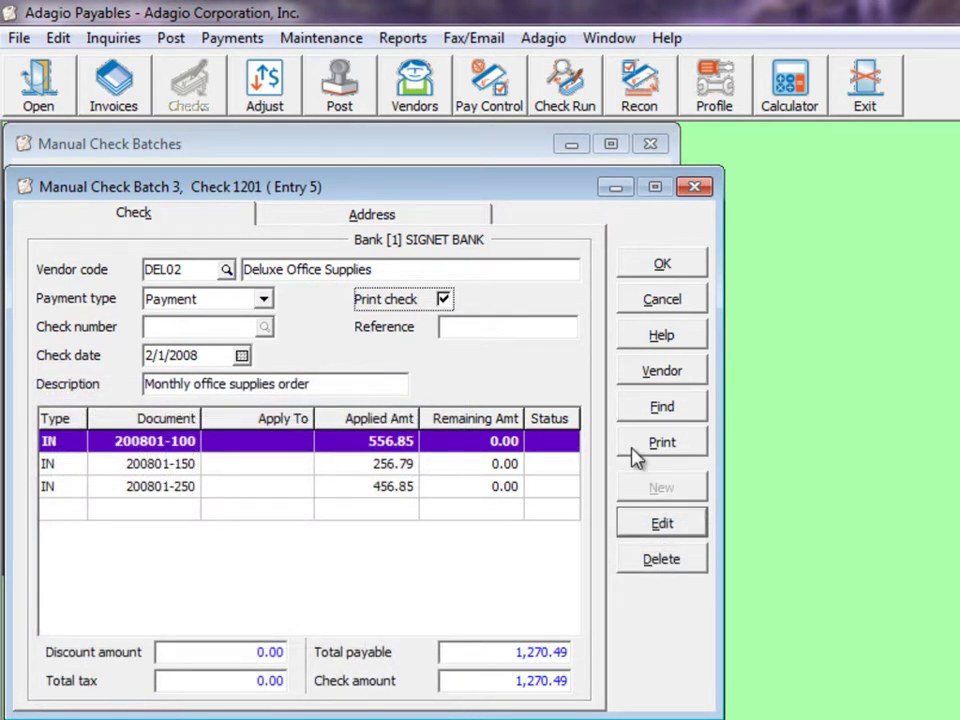
{"action": "left_click", "coordinate": [645, 268]}
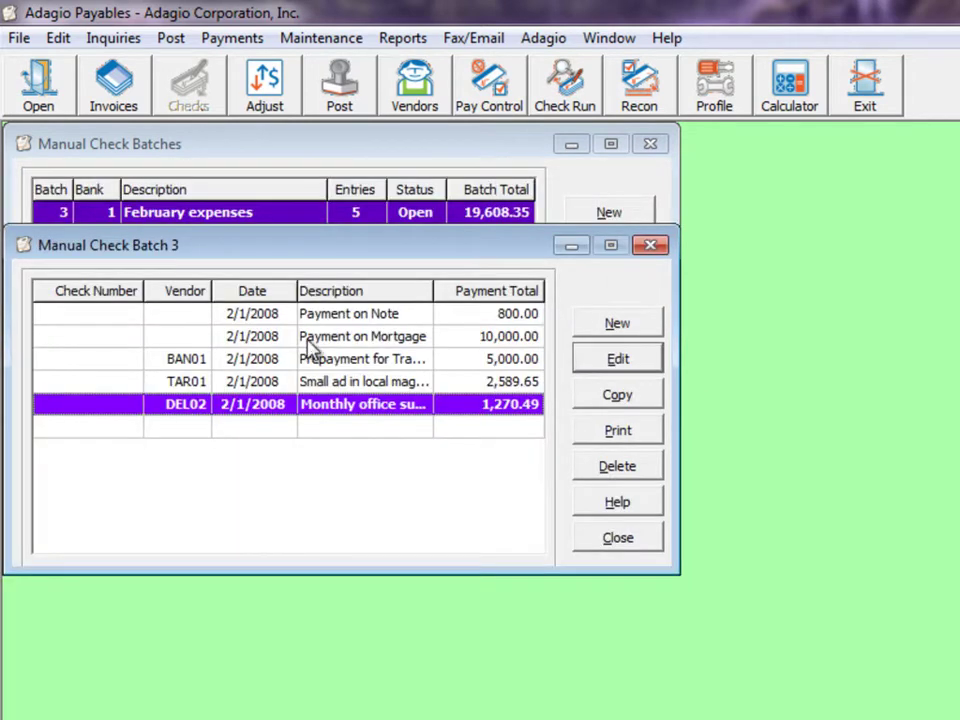
Add the Payment on Mortgage and Payment on Note entries to the selection in batch 3 and close the entry list.
{"action": "left_click", "coordinate": [311, 339], "text": "ctrl"}
{"action": "left_click", "coordinate": [316, 315], "text": "ctrl"}
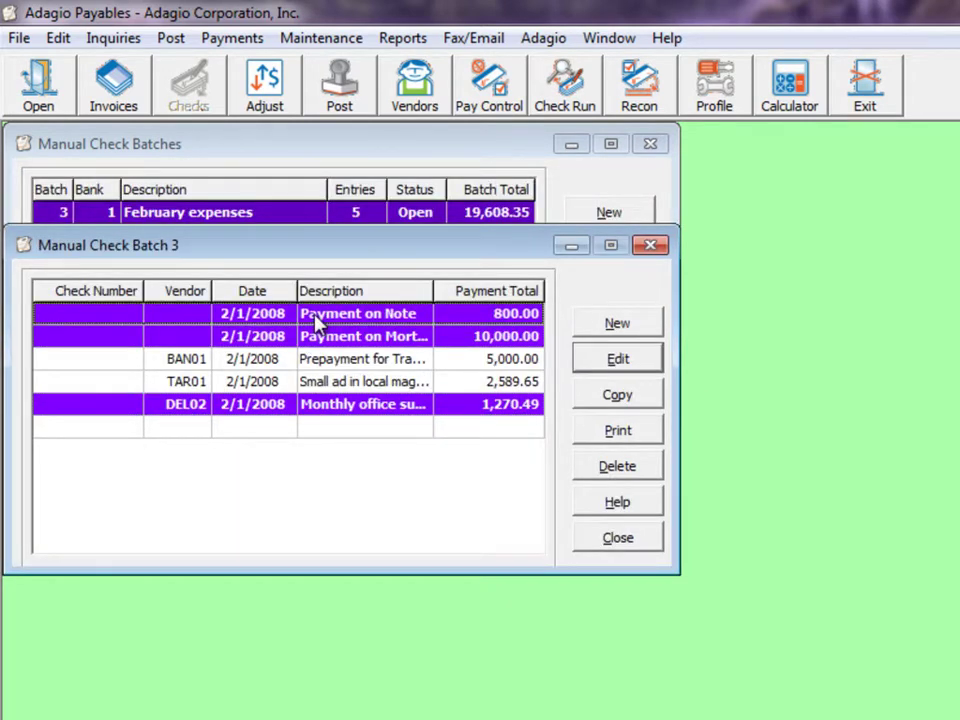
{"action": "left_click", "coordinate": [600, 538]}
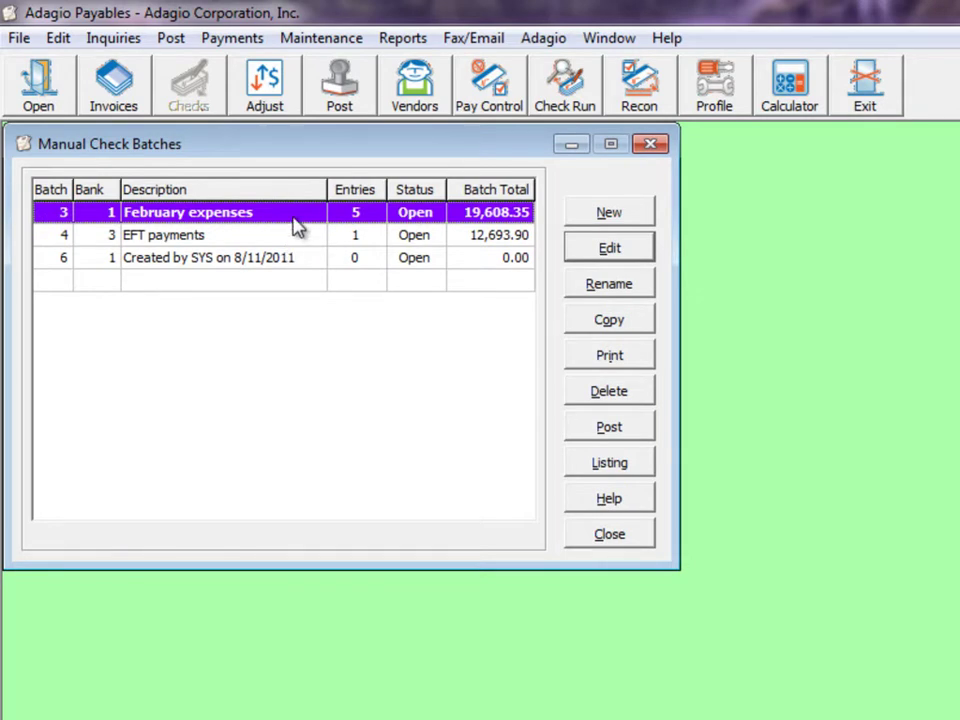
Print the February expenses batch's checks with the Adagio Sample Check 01 specification, confirm they printed correctly and agree to print additional forms.
{"action": "left_click", "coordinate": [578, 360]}
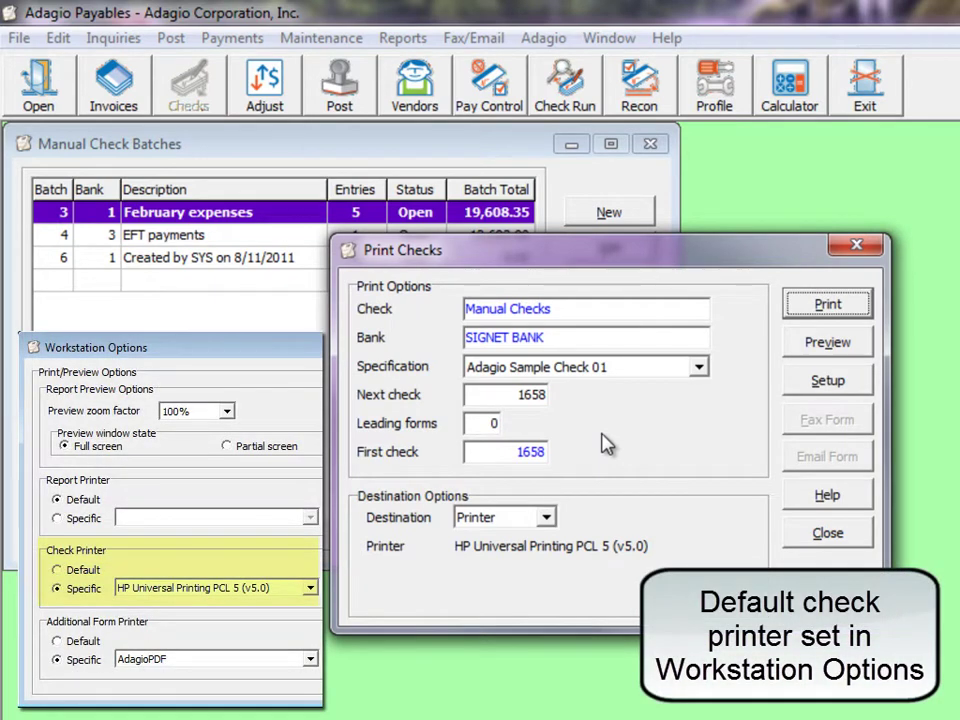
{"action": "left_click", "coordinate": [797, 307]}
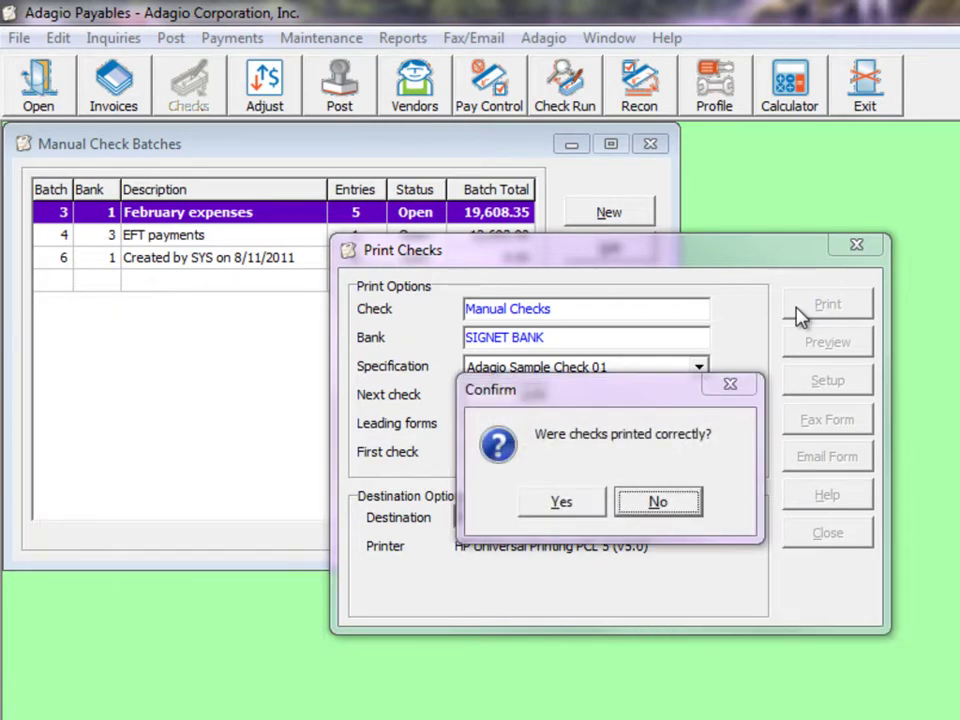
{"action": "left_click", "coordinate": [597, 507]}
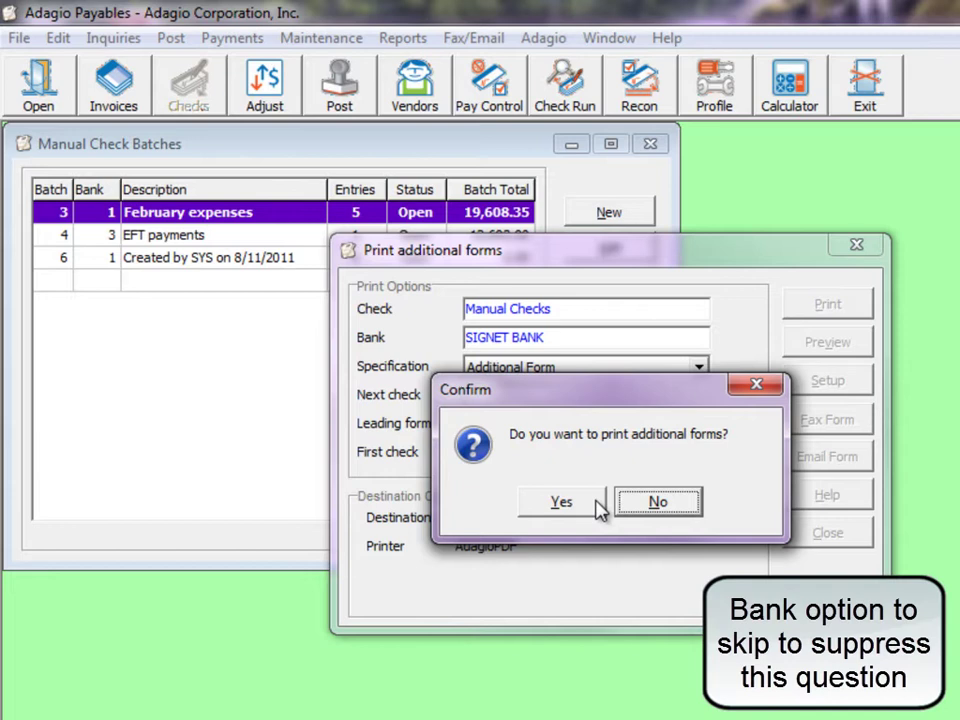
{"action": "left_click", "coordinate": [597, 505]}
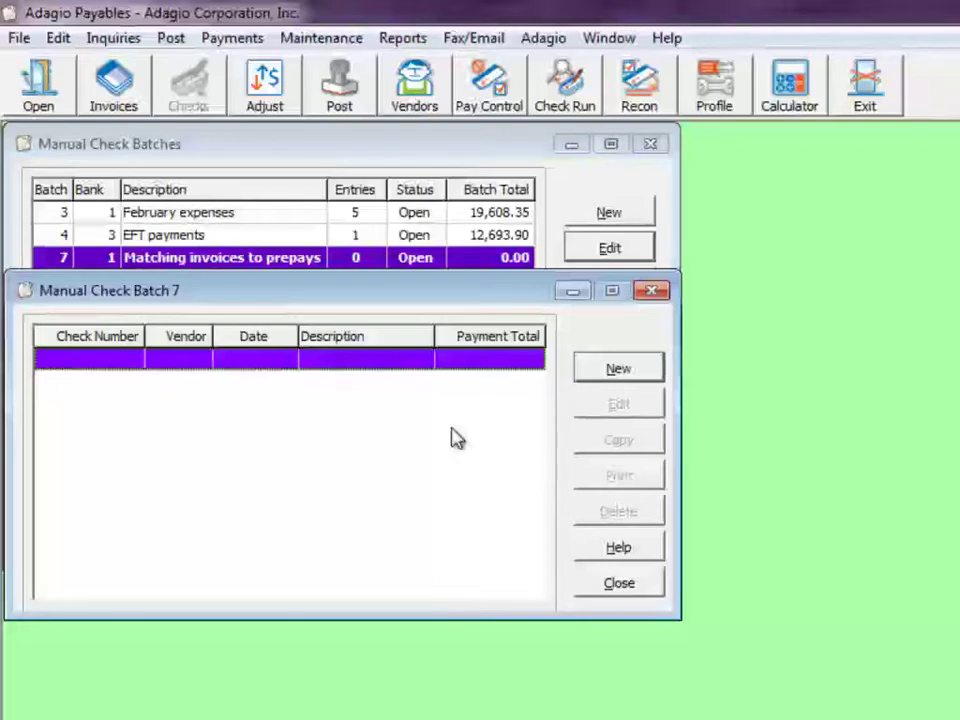
In batch 7, enter a check for vendor EAS01 numbered 1485MATCH, fully applying invoice 9191 and prepayment 1485.
{"action": "left_click", "coordinate": [598, 377]}
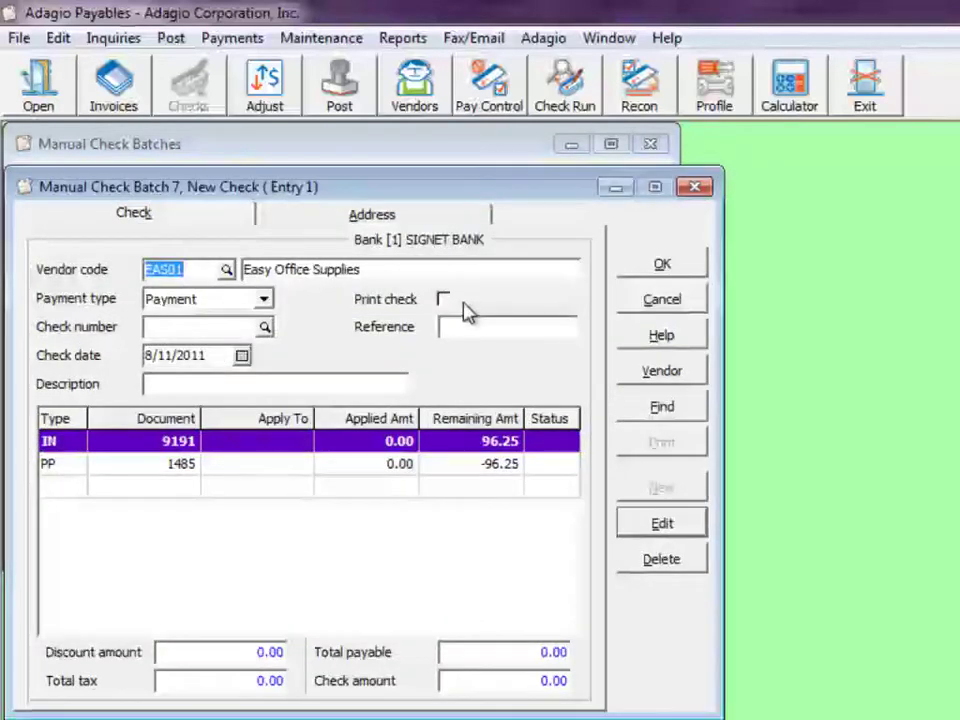
{"action": "left_click", "coordinate": [240, 326]}
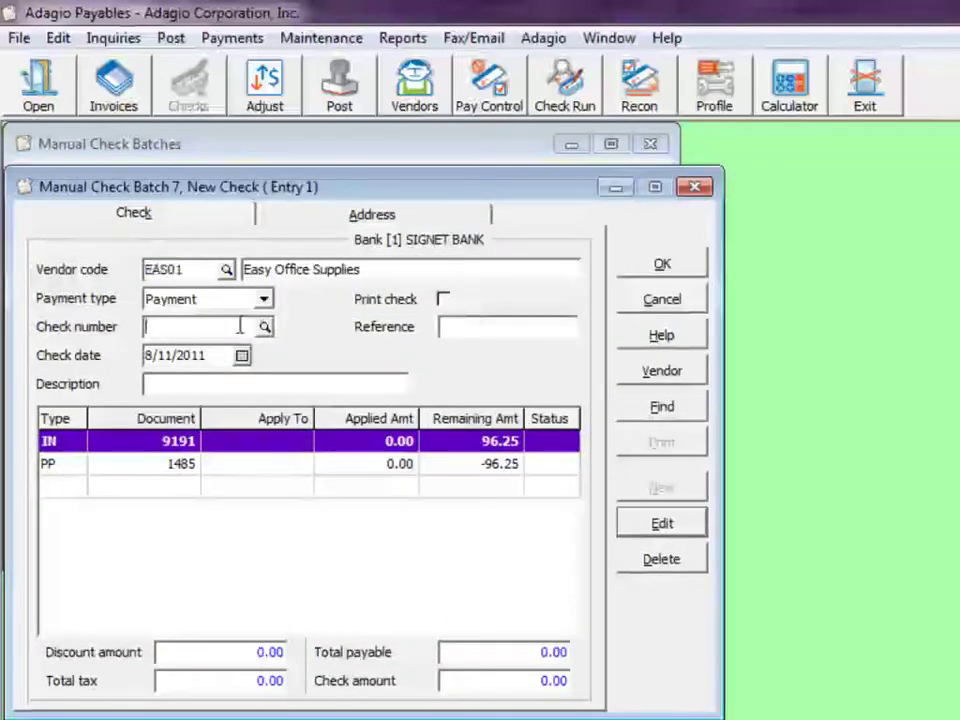
{"action": "type", "text": "1485MATCH"}
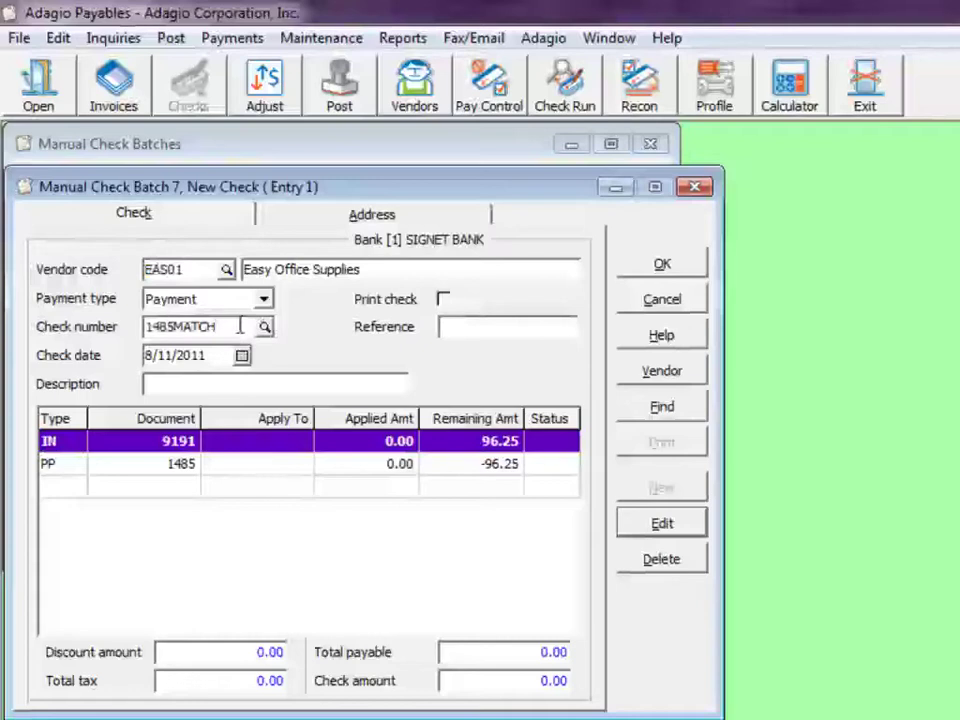
{"action": "double_click", "coordinate": [308, 448]}
{"action": "double_click", "coordinate": [308, 455]}
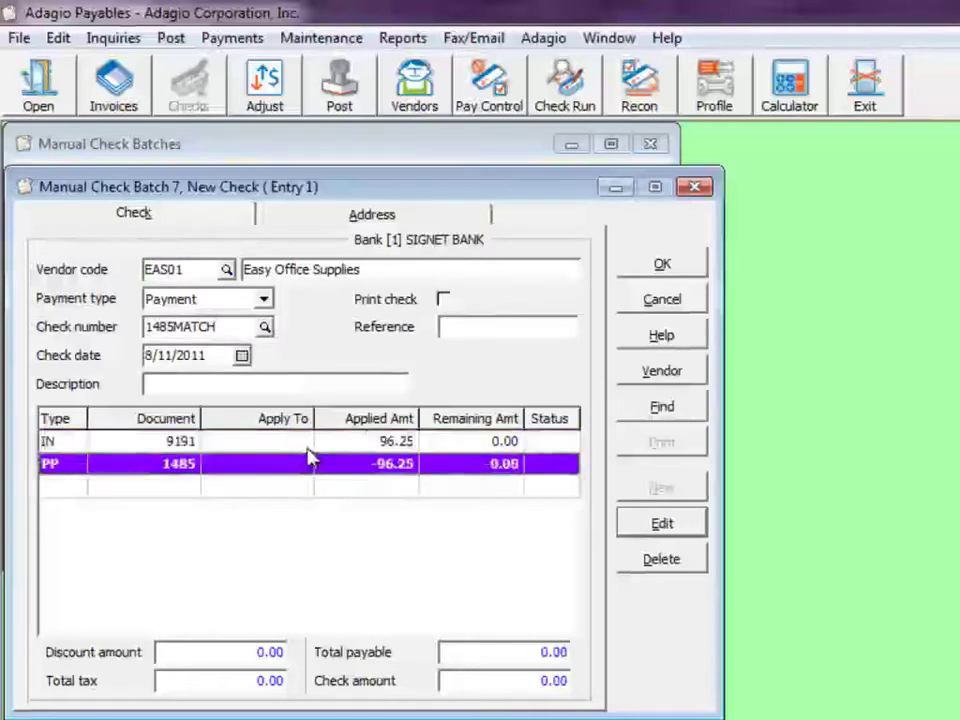